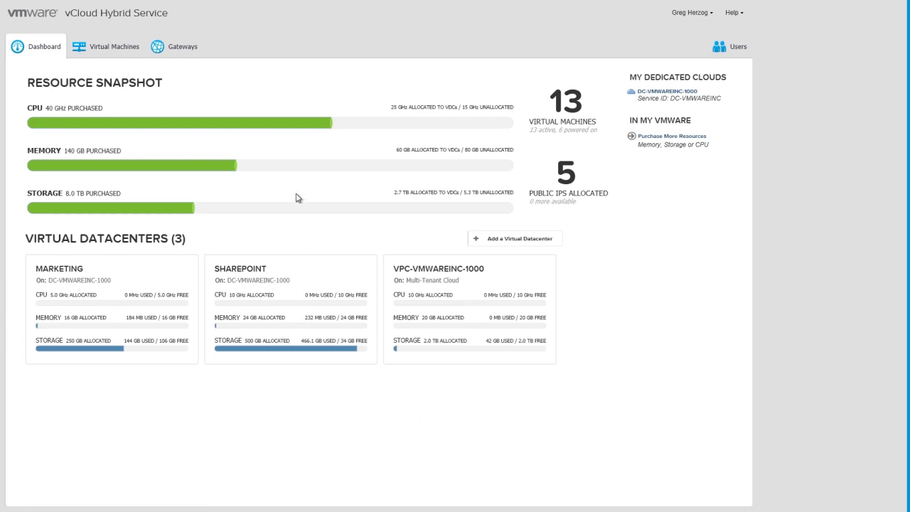
Open the SHAREPOINT virtual datacenter's details and its Gateways list.
{"action": "left_click", "coordinate": [321, 279]}
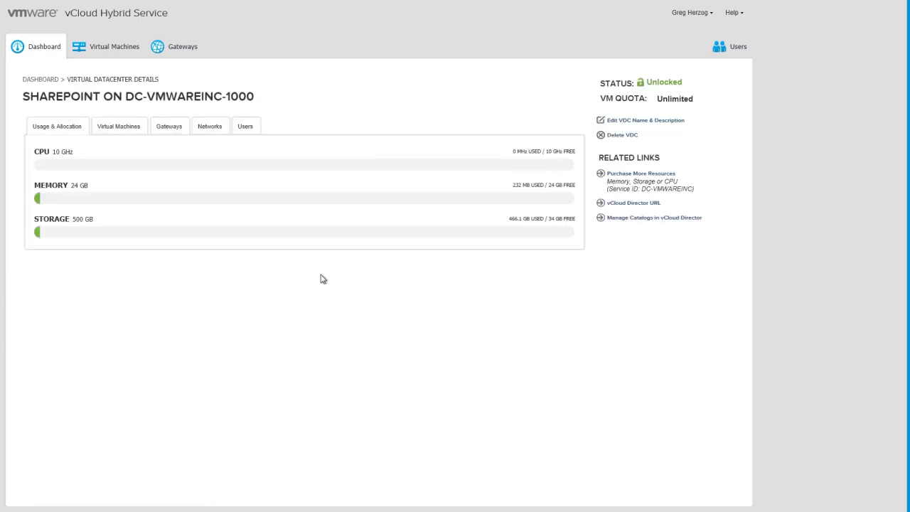
{"action": "left_click", "coordinate": [173, 129]}
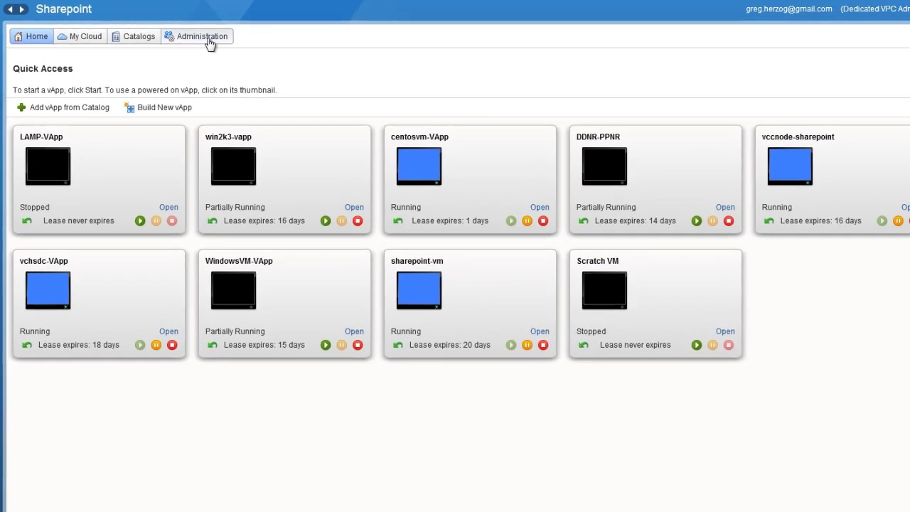
Navigate to Administration > Sharepoint virtual datacenter > Edge Gateways.
{"action": "left_click", "coordinate": [200, 36]}
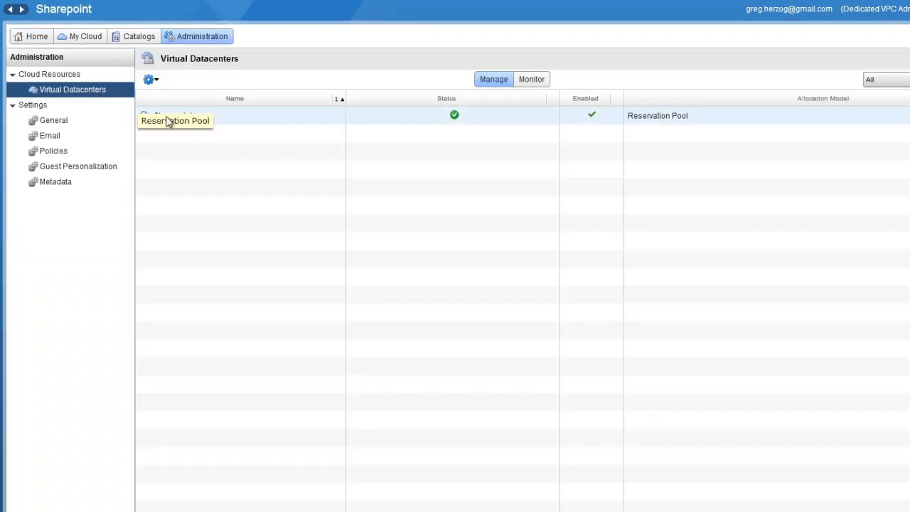
{"action": "left_click", "coordinate": [171, 118]}
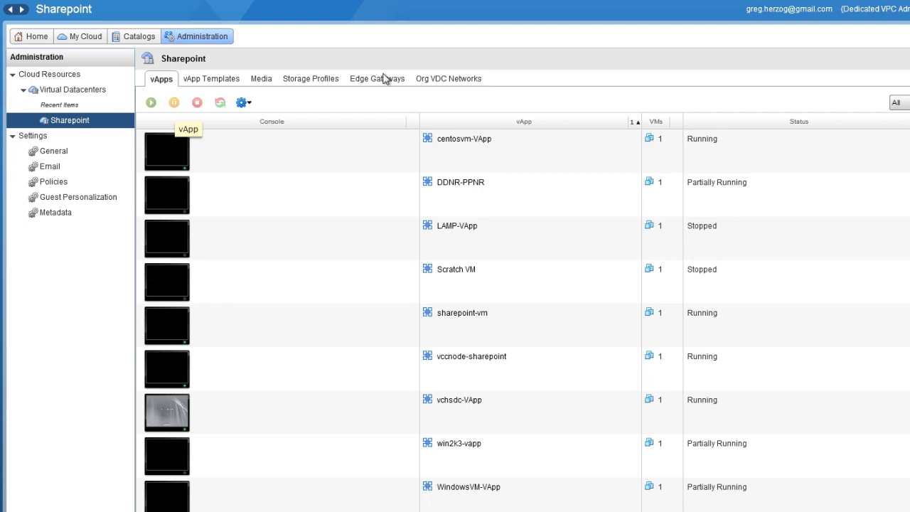
{"action": "left_click", "coordinate": [384, 79]}
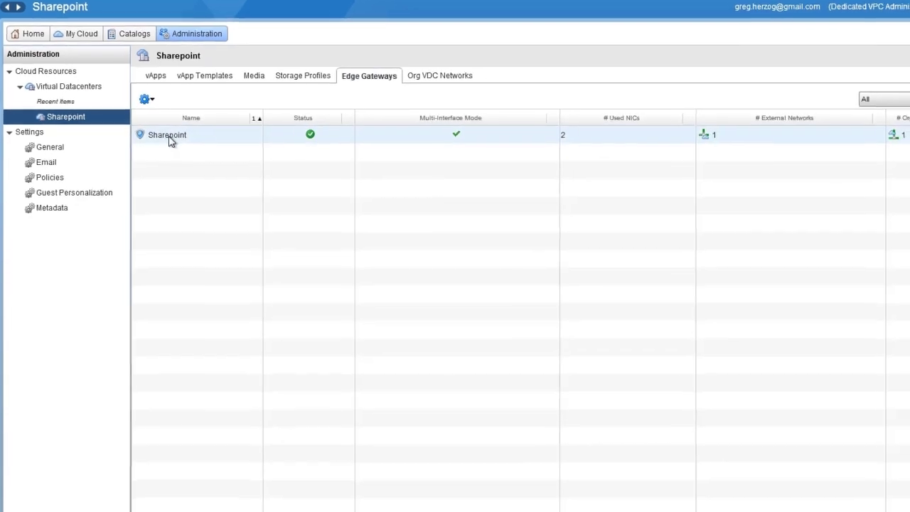
Review the Sharepoint gateway's properties, including its sub-allocated IP pools.
{"action": "right_click", "coordinate": [163, 136]}
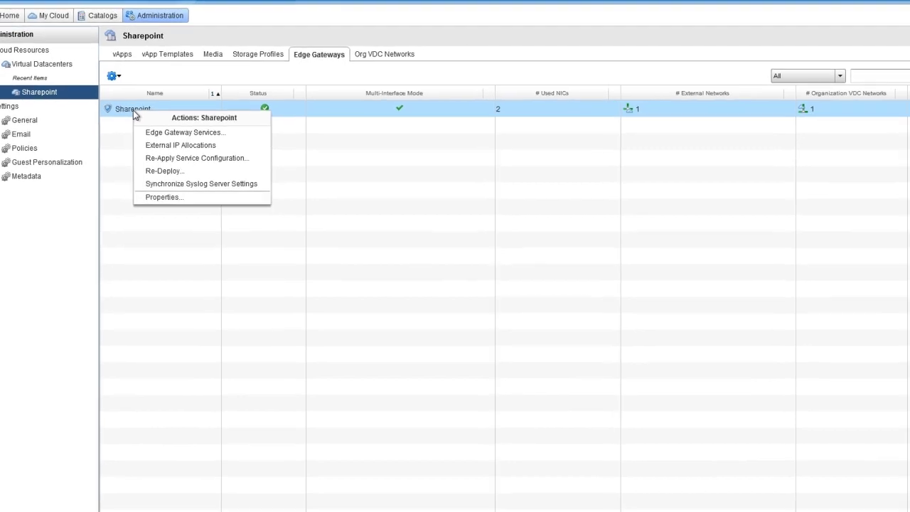
{"action": "left_click", "coordinate": [159, 188]}
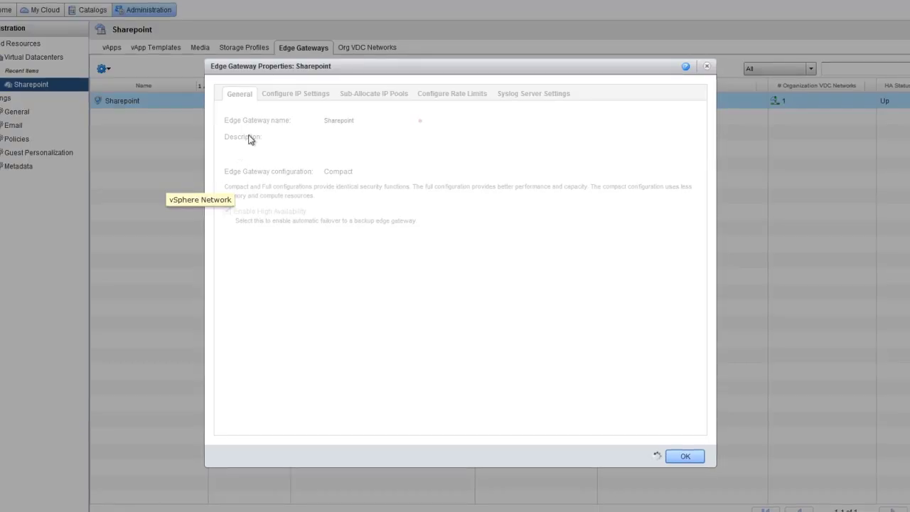
{"action": "left_click", "coordinate": [363, 95]}
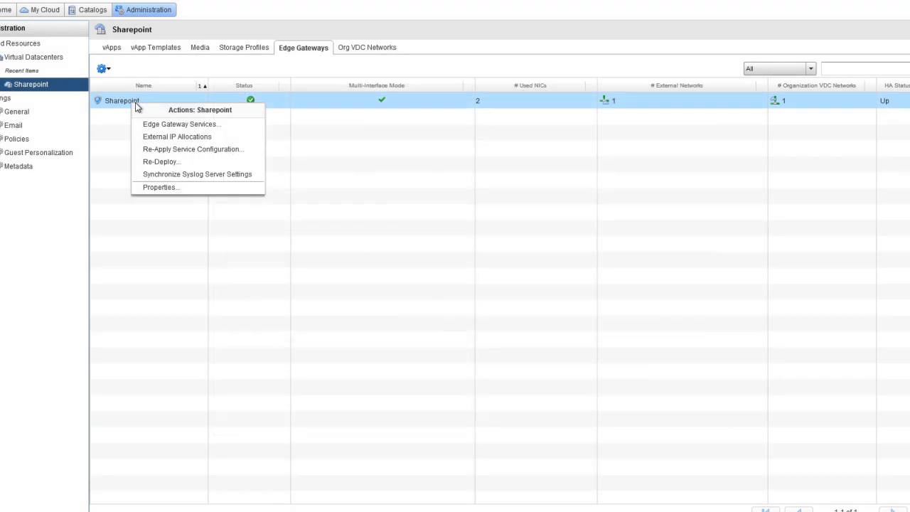
Start a new load balancer member pool on the Sharepoint gateway named 'Demo Pool'.
{"action": "left_click", "coordinate": [155, 125]}
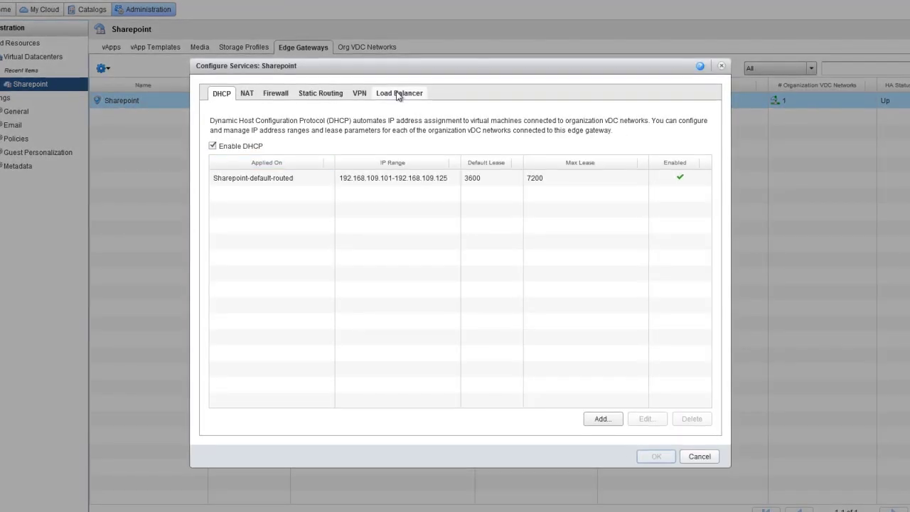
{"action": "left_click", "coordinate": [398, 94]}
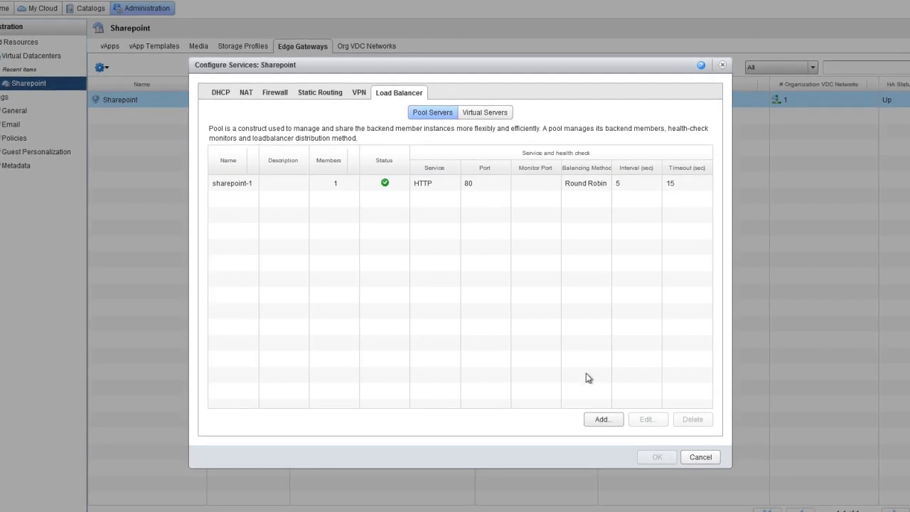
{"action": "left_click", "coordinate": [603, 420]}
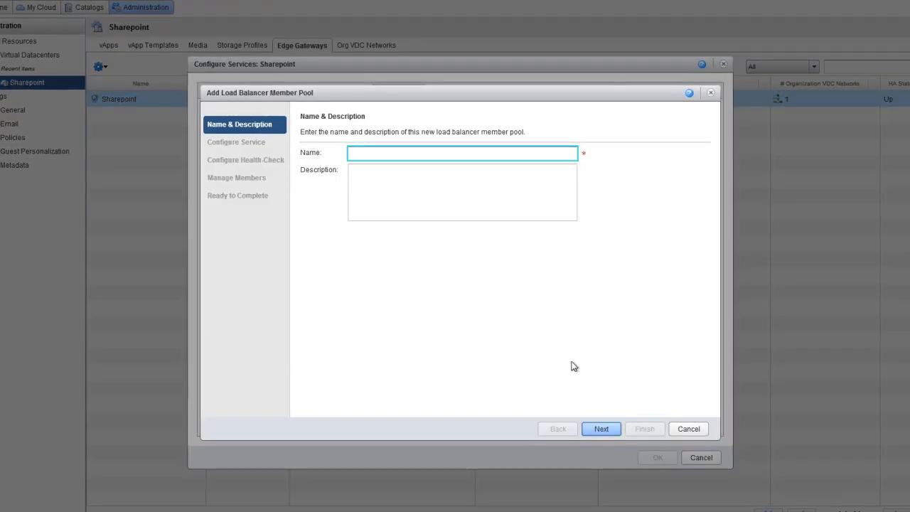
{"action": "type", "text": "Demo Po"}
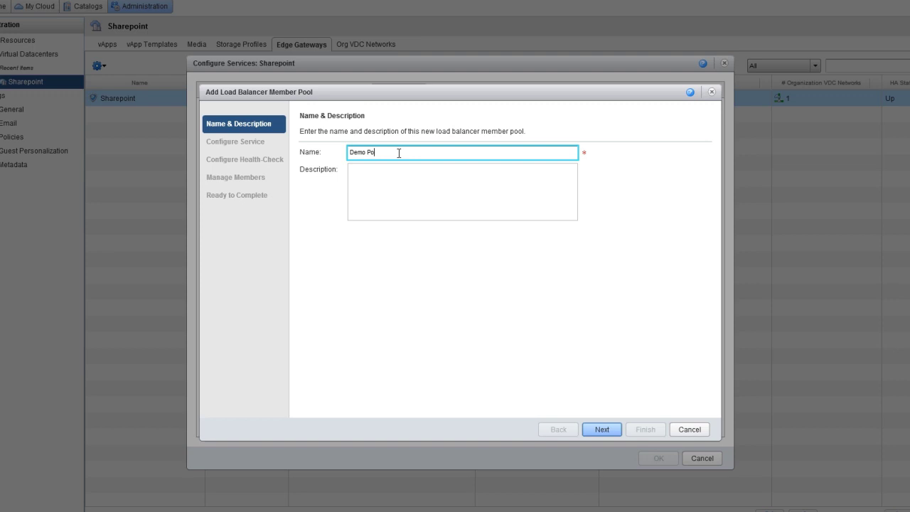
{"action": "type", "text": "ol"}
Enable HTTP on port 80 for Demo Pool with Round Robin balancing.
{"action": "left_click", "coordinate": [602, 430]}
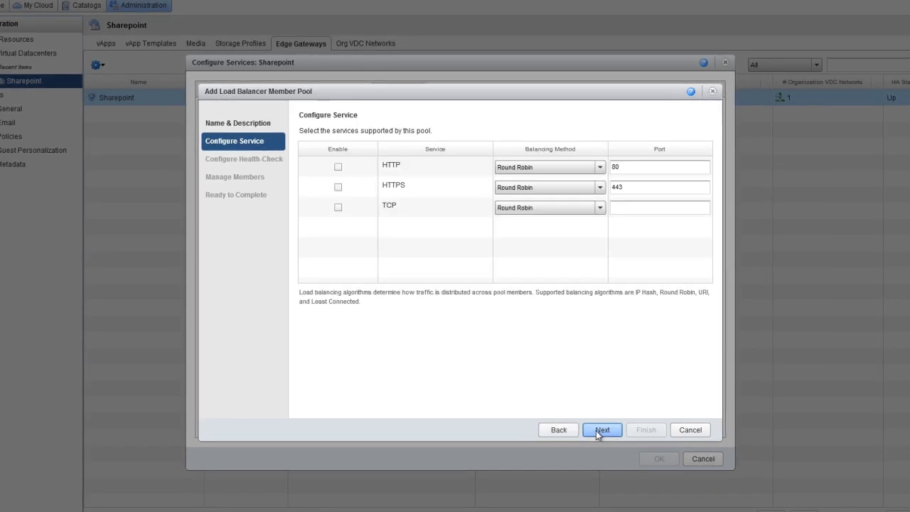
{"action": "left_click", "coordinate": [338, 167]}
{"action": "left_click", "coordinate": [600, 166]}
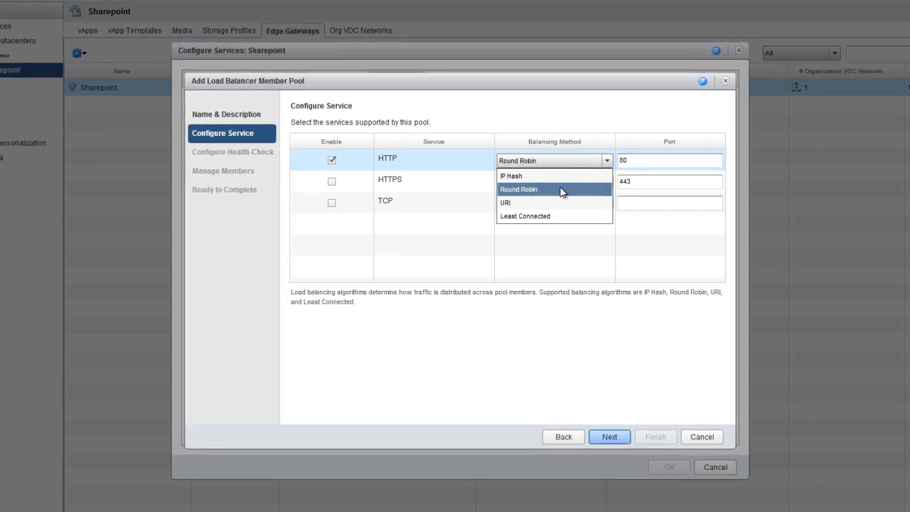
{"action": "left_click", "coordinate": [561, 189]}
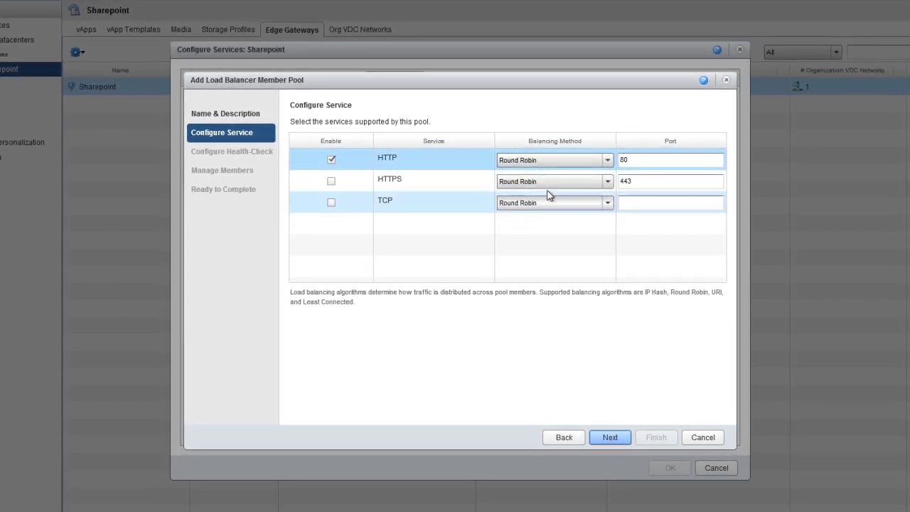
{"action": "left_click", "coordinate": [610, 437]}
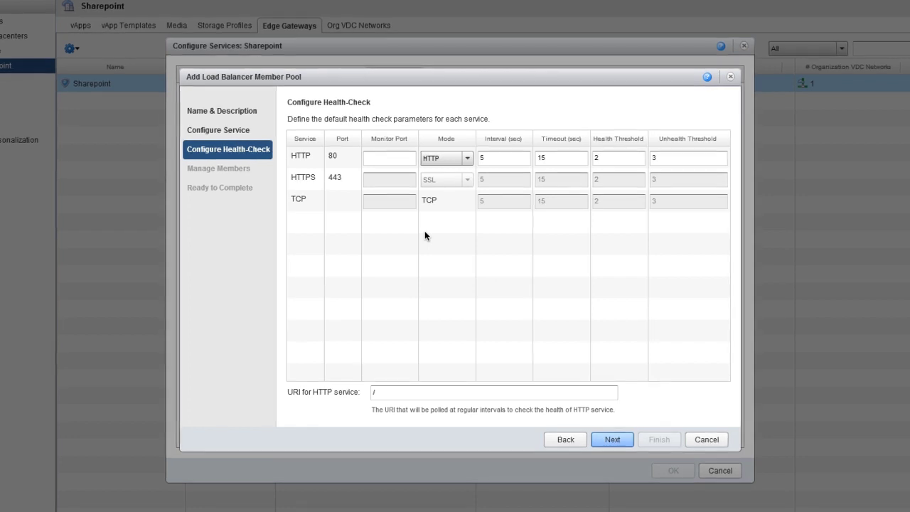
Keep the health-check mode as HTTP with default interval 5 and timeout 15.
{"action": "left_click", "coordinate": [467, 159]}
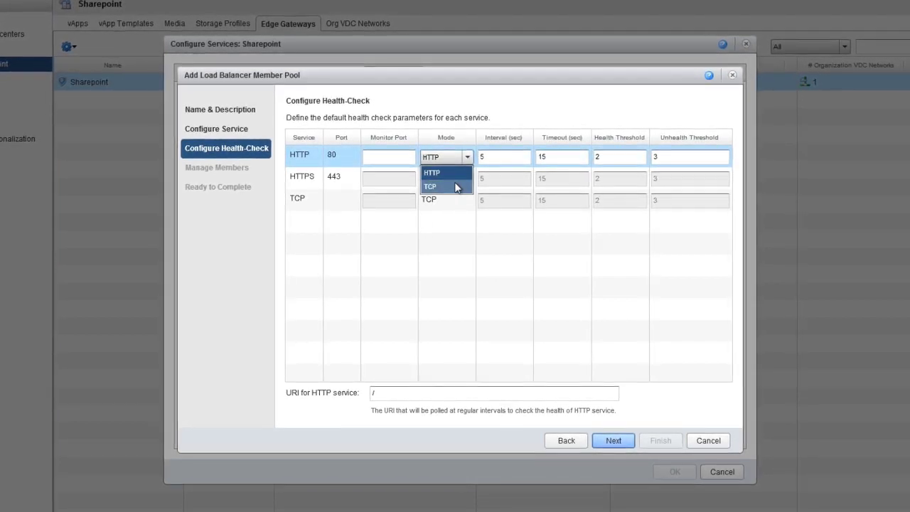
{"action": "left_click", "coordinate": [465, 158]}
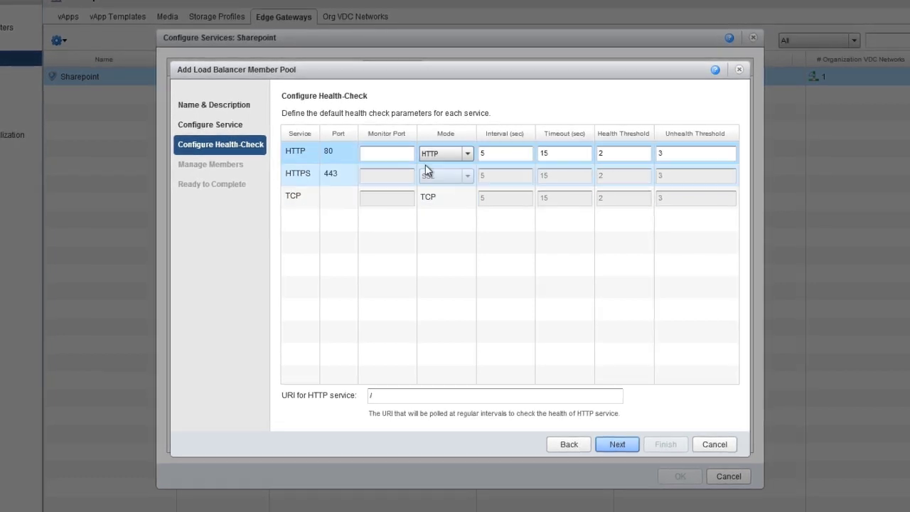
{"action": "left_click", "coordinate": [619, 444]}
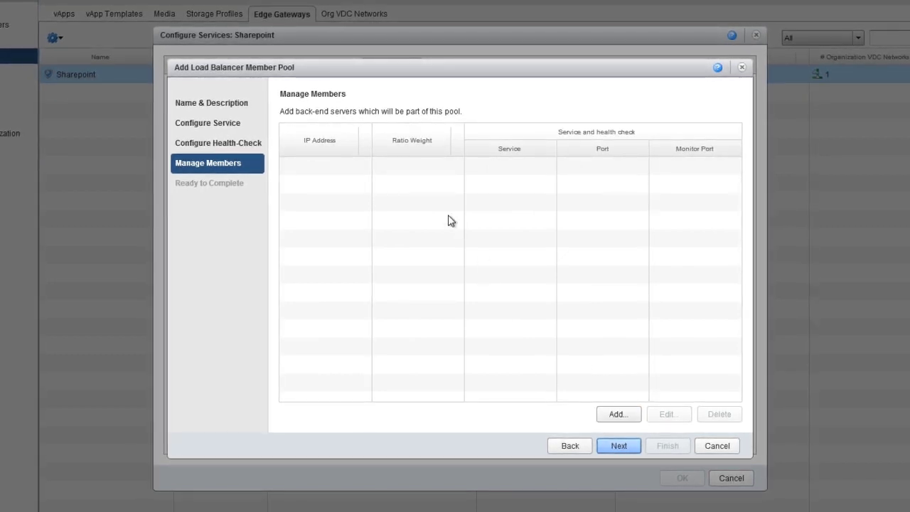
Add member 192.168.109.10 with HTTP port 80 and monitor port 8080.
{"action": "left_click", "coordinate": [618, 414]}
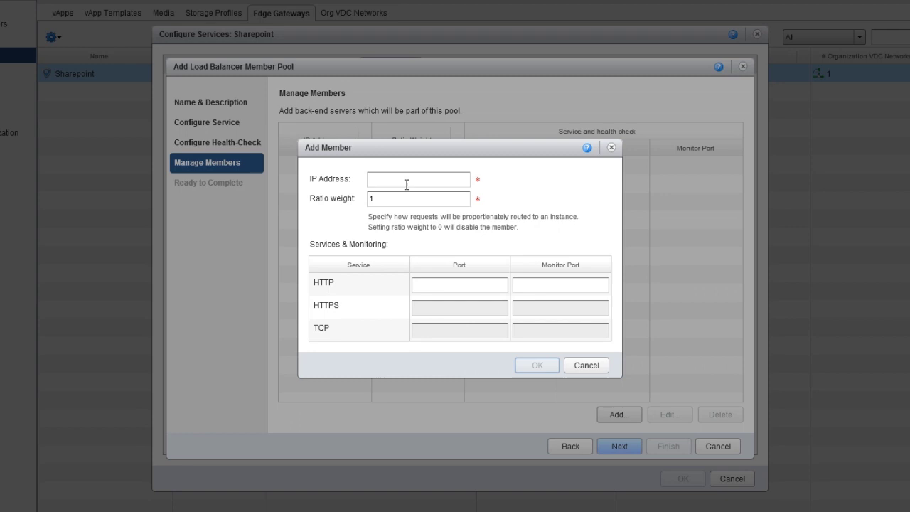
{"action": "left_click", "coordinate": [396, 178]}
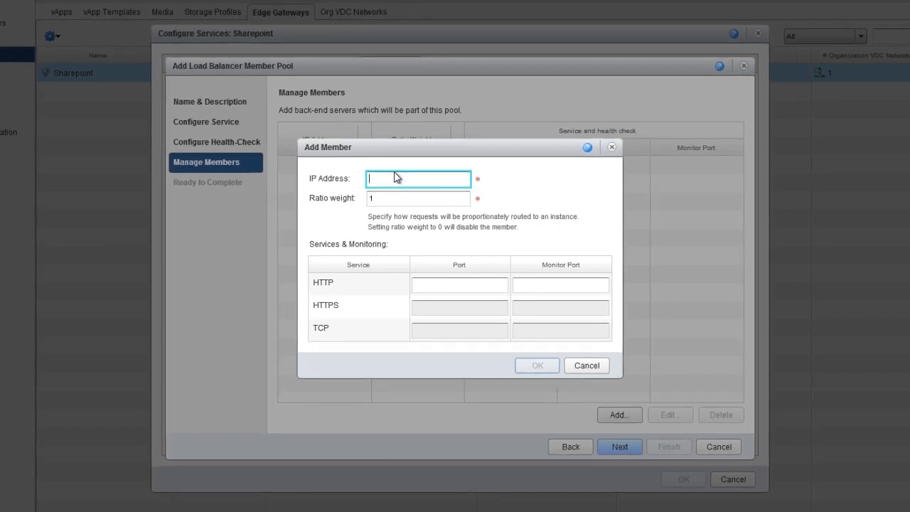
{"action": "type", "text": "192.16"}
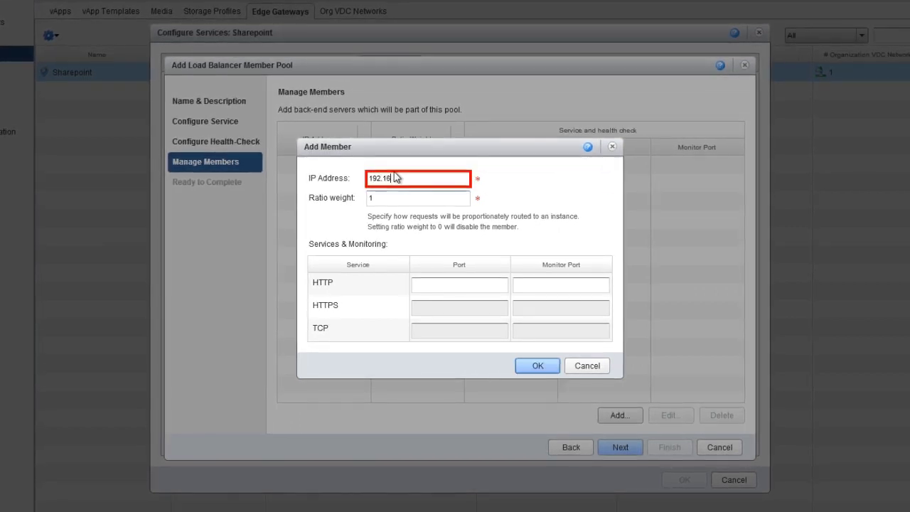
{"action": "type", "text": "8.109."}
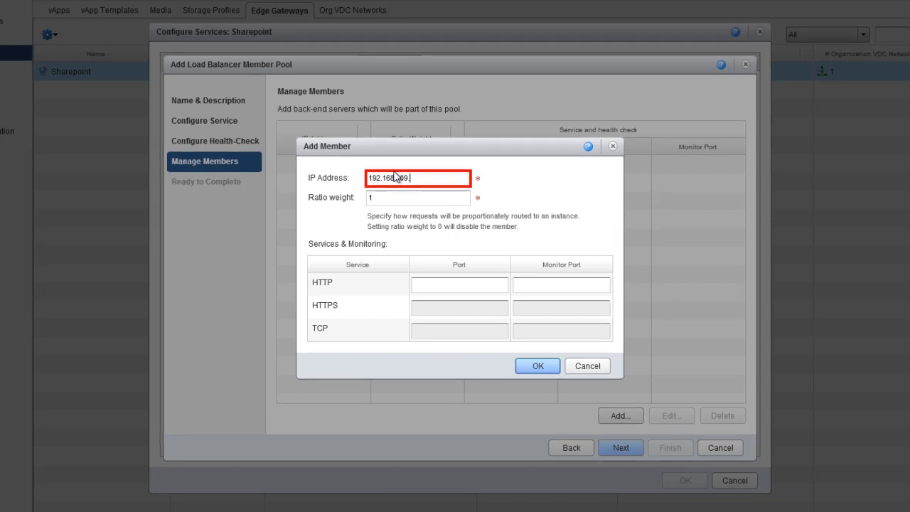
{"action": "type", "text": "10"}
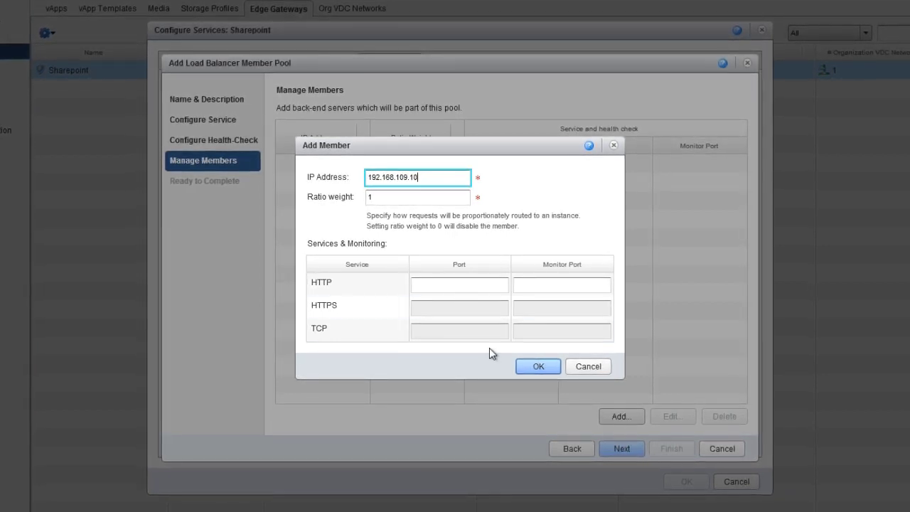
{"action": "left_click", "coordinate": [463, 285]}
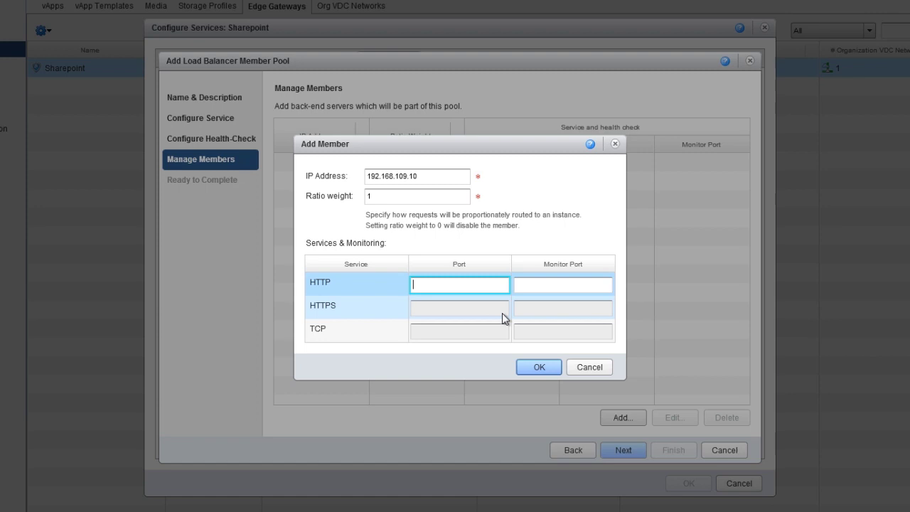
{"action": "type", "text": "80"}
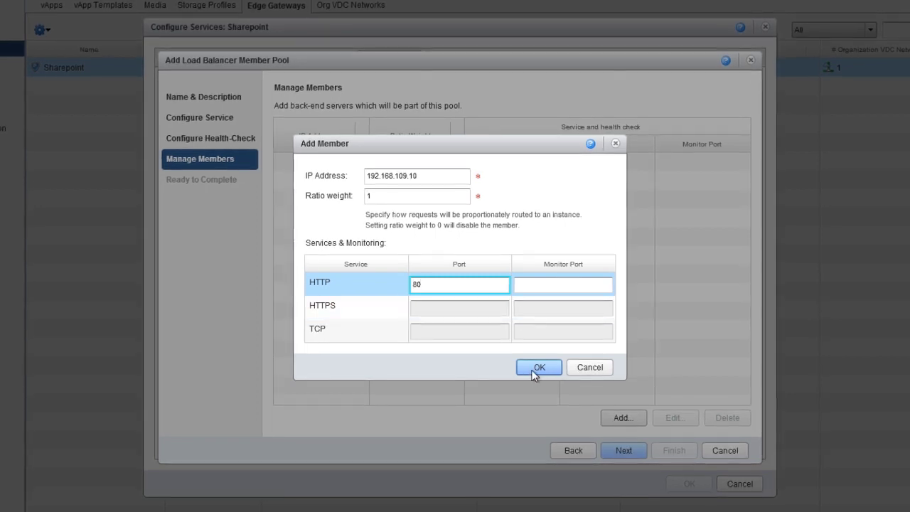
{"action": "left_click", "coordinate": [551, 286]}
{"action": "type", "text": "8080"}
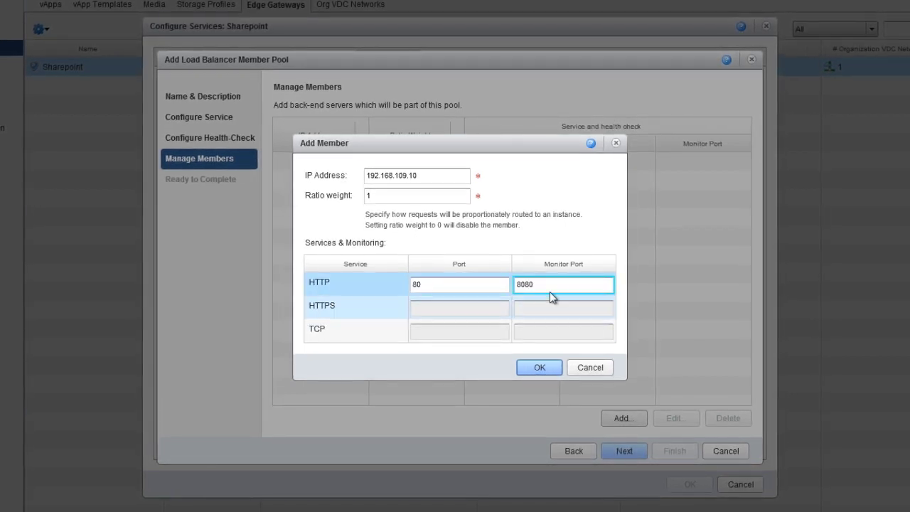
{"action": "left_click", "coordinate": [536, 367]}
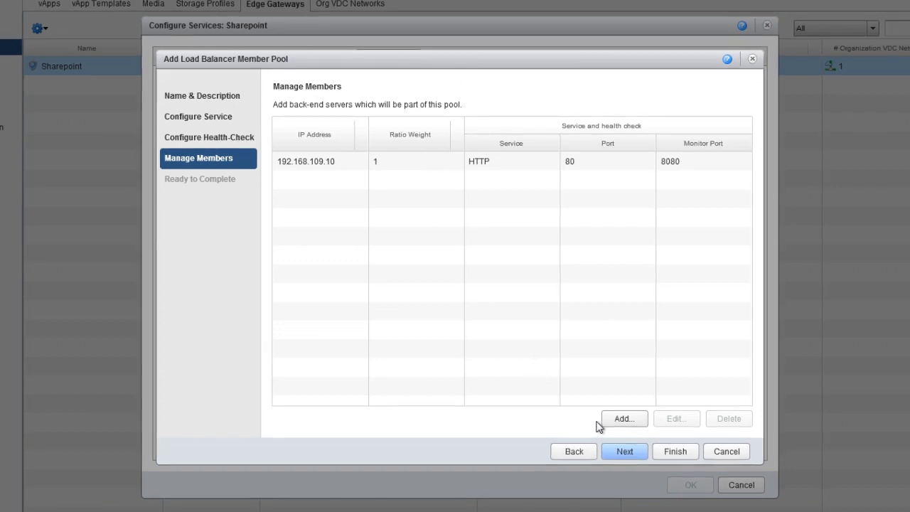
Add member 192.168.109.11 with HTTP port 80 and monitor port 8080.
{"action": "left_click", "coordinate": [620, 419]}
{"action": "left_click", "coordinate": [410, 177]}
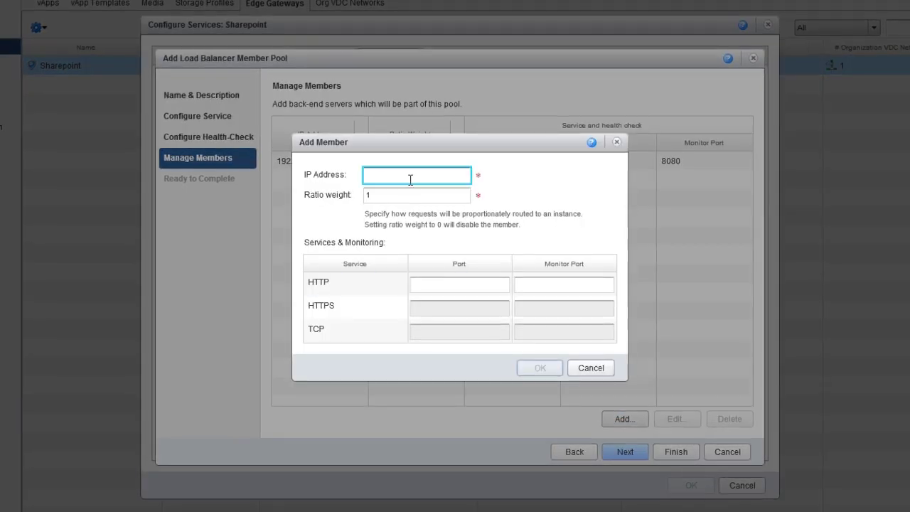
{"action": "type", "text": "192.168.109.11"}
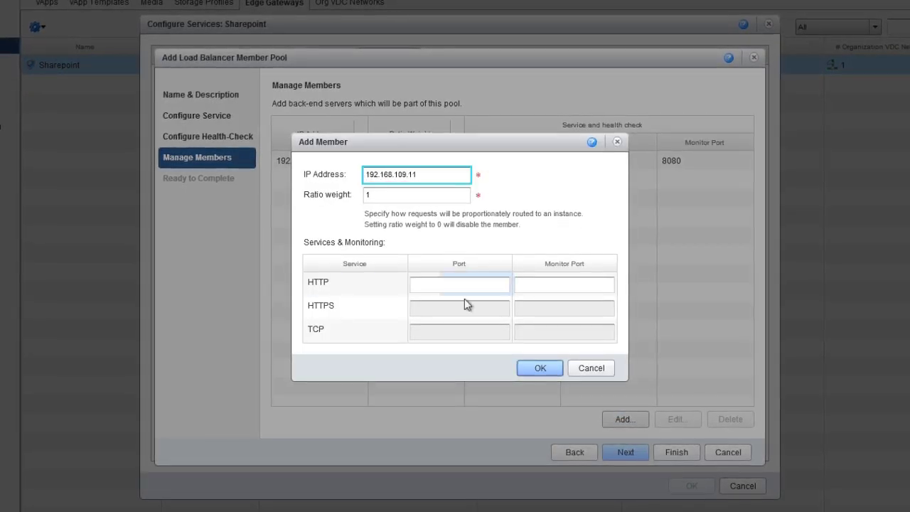
{"action": "left_click", "coordinate": [466, 287]}
{"action": "type", "text": "80"}
{"action": "left_click", "coordinate": [548, 286]}
{"action": "type", "text": "8080"}
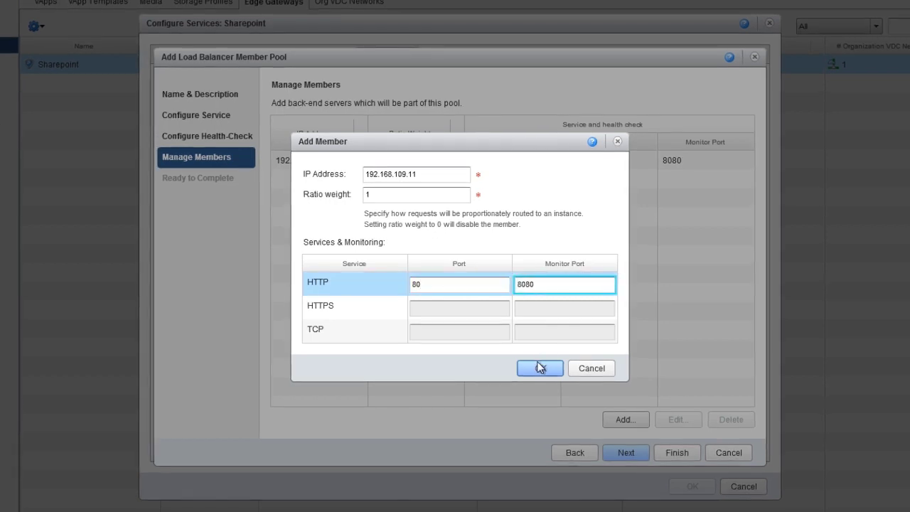
{"action": "left_click", "coordinate": [538, 367]}
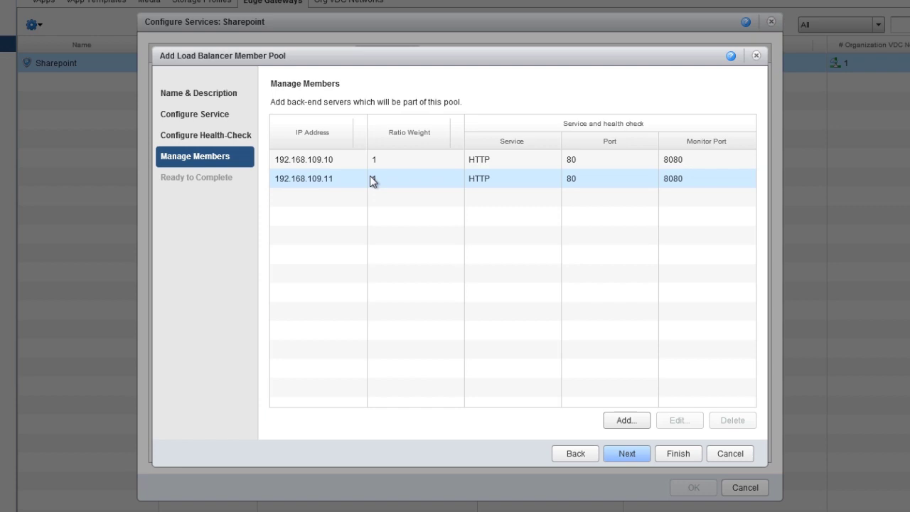
Review the Demo Pool summary and finish the wizard.
{"action": "left_click", "coordinate": [625, 455]}
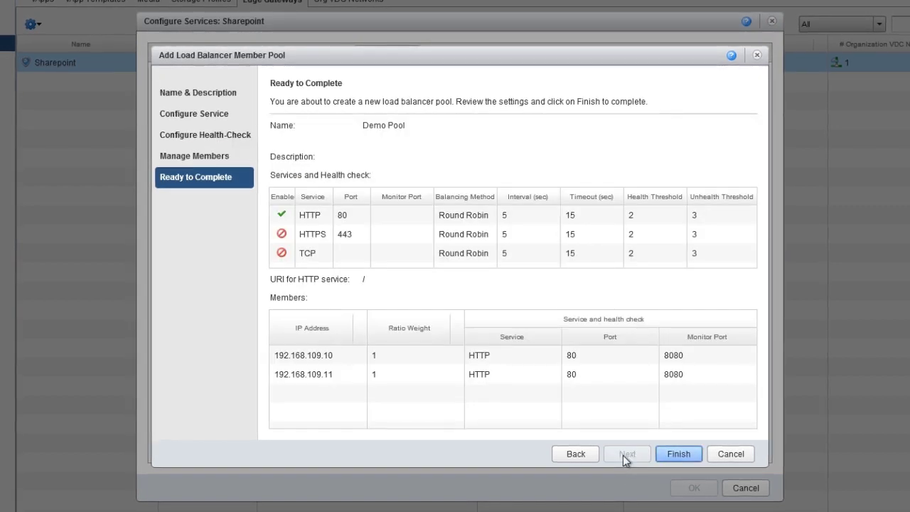
{"action": "left_click", "coordinate": [674, 456]}
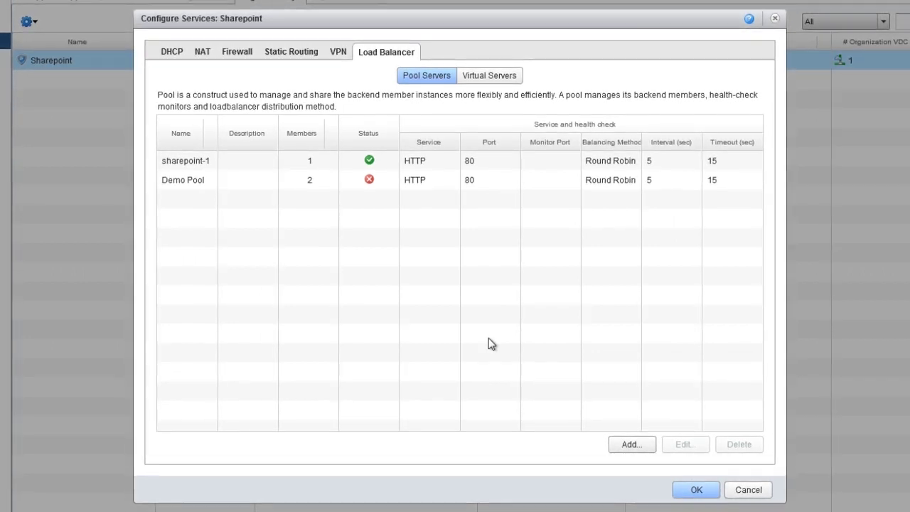
Define virtual server 'Demo Server' on d0p1-ext at 69.194.137.232, HTTP enabled, persistence None.
{"action": "left_click", "coordinate": [492, 78]}
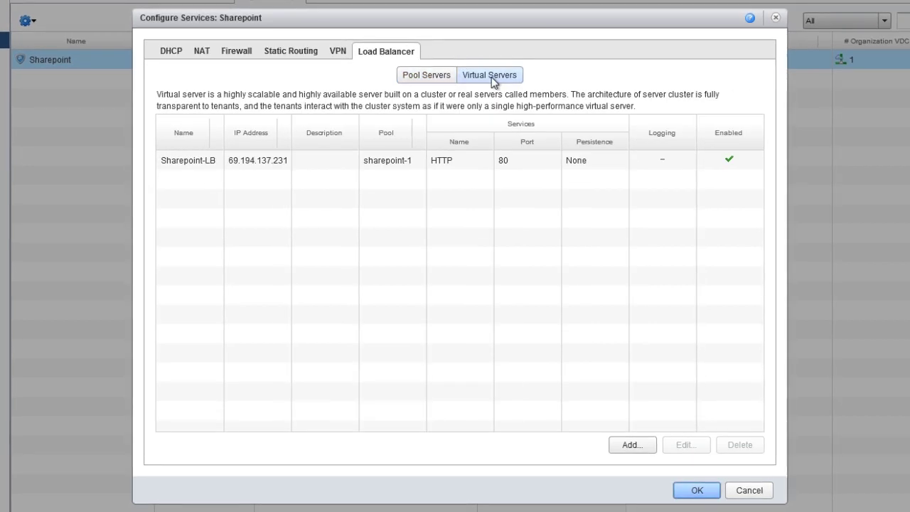
{"action": "left_click", "coordinate": [632, 446]}
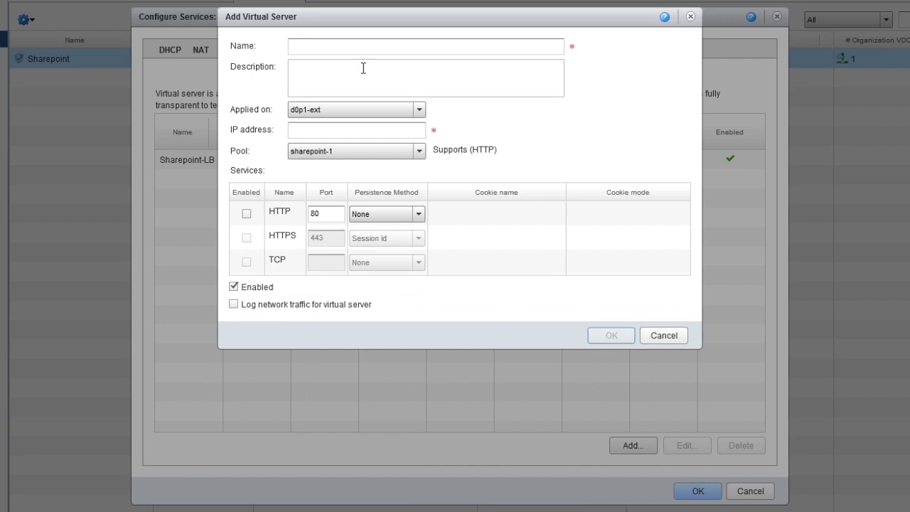
{"action": "left_click", "coordinate": [335, 47]}
{"action": "type", "text": "Demo Server"}
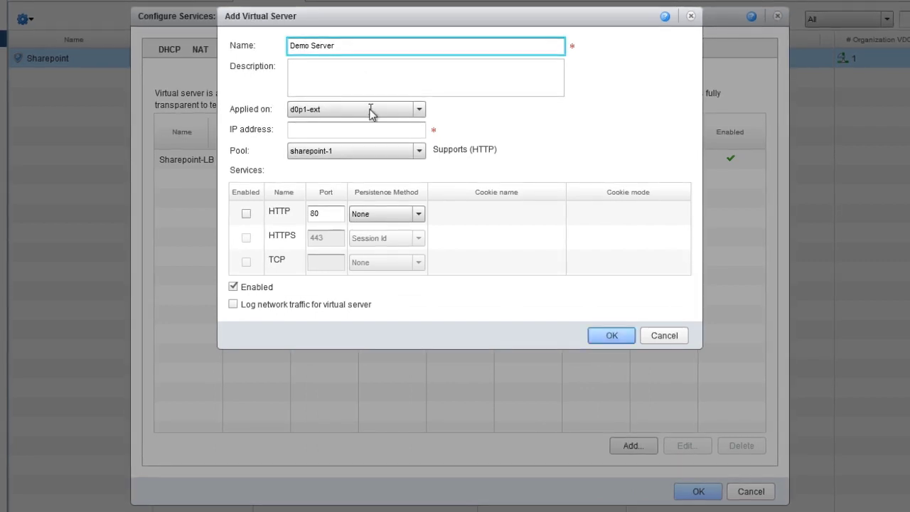
{"action": "left_click", "coordinate": [417, 110]}
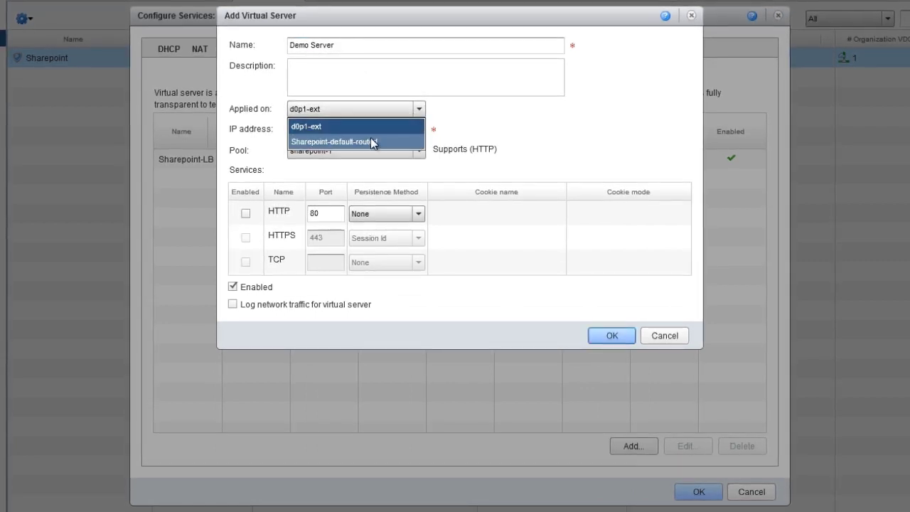
{"action": "left_click", "coordinate": [344, 126]}
{"action": "left_click", "coordinate": [345, 131]}
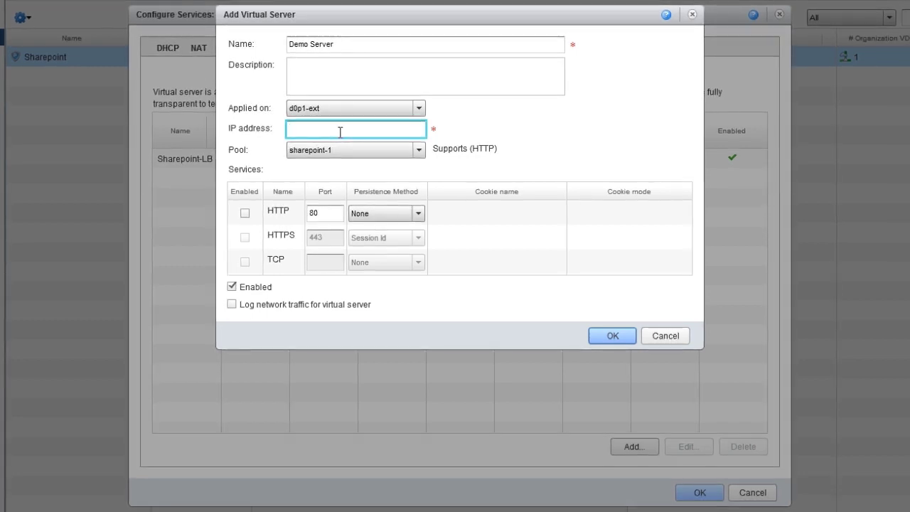
{"action": "type", "text": "69.194.137.232"}
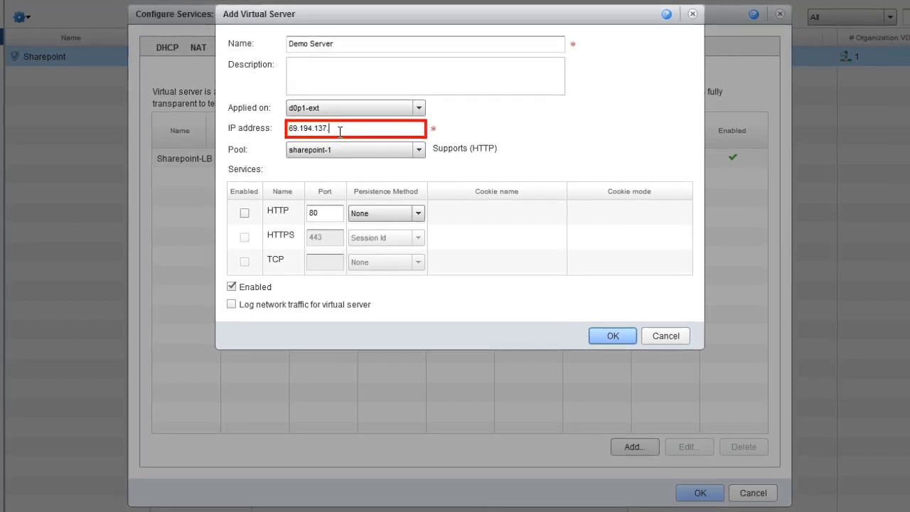
{"action": "left_click", "coordinate": [244, 212]}
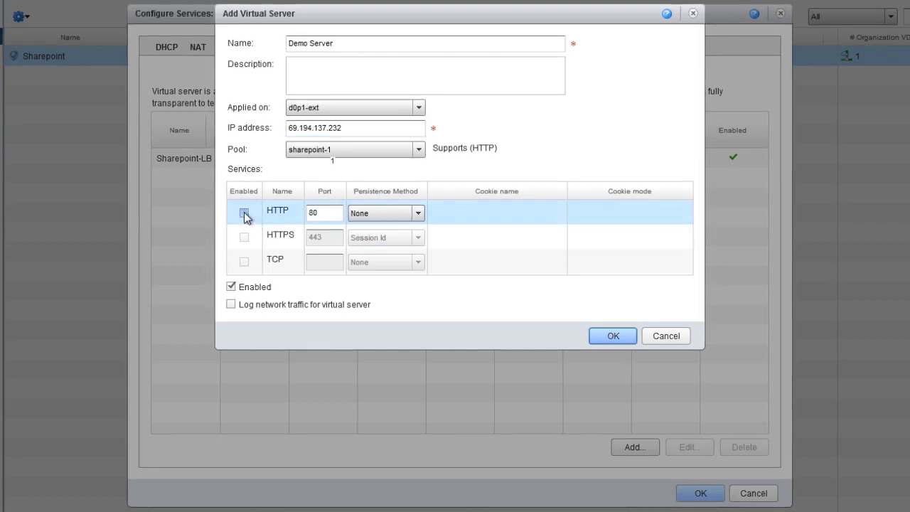
{"action": "left_click", "coordinate": [416, 215]}
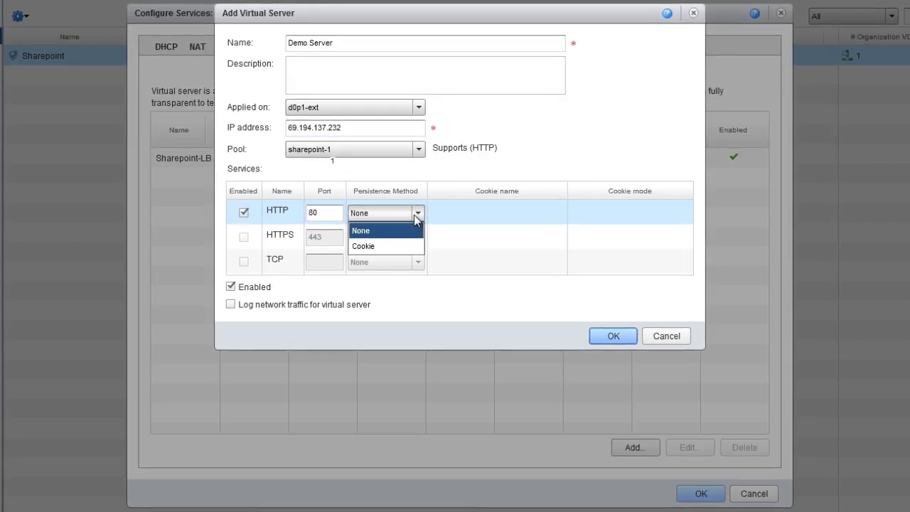
{"action": "left_click", "coordinate": [409, 230]}
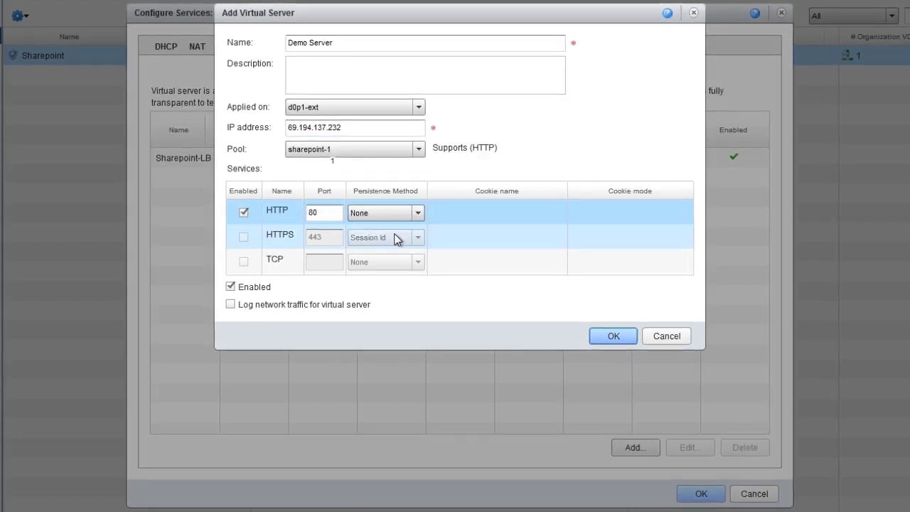
Save Demo Server, then review the gateway's firewall rules, selecting the Sharepoint rule.
{"action": "left_click", "coordinate": [610, 337]}
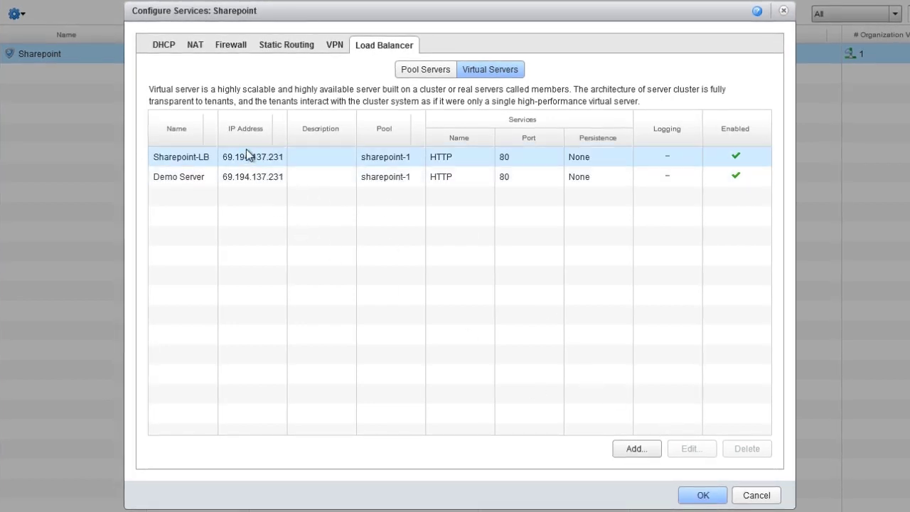
{"action": "left_click", "coordinate": [233, 51]}
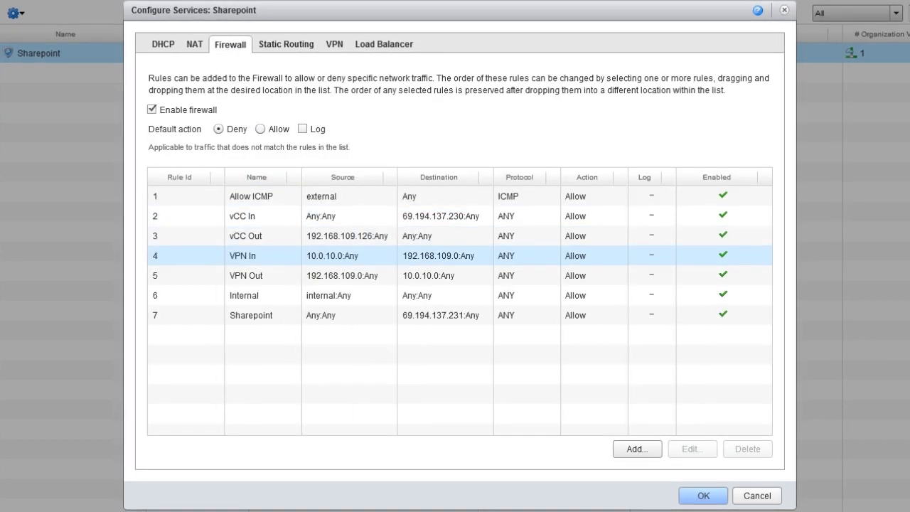
{"action": "left_click", "coordinate": [269, 316]}
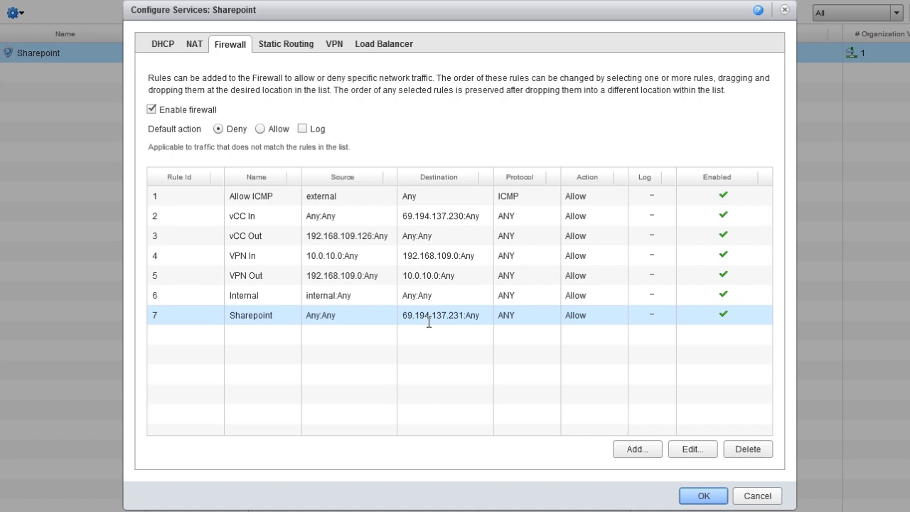